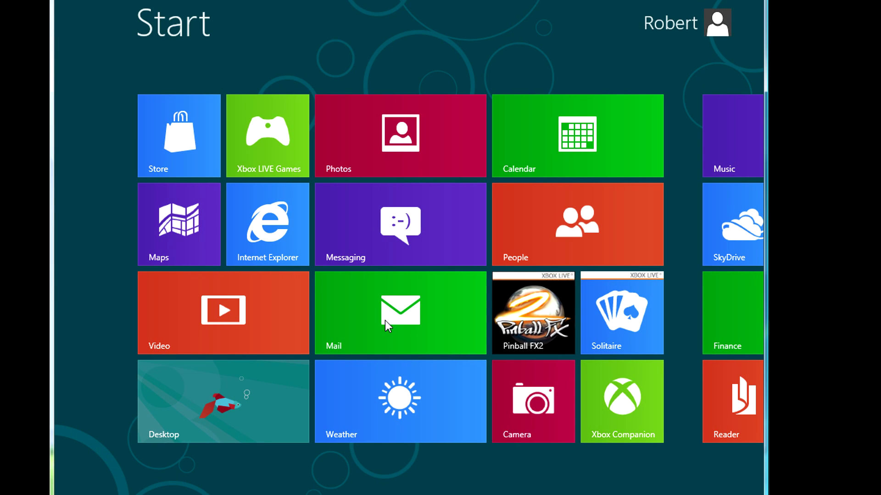
- Look at the Windows 8 Start screen, view Internet Explorer, and return to browse the remaining tiles
drag(260, 233, 283, 230)
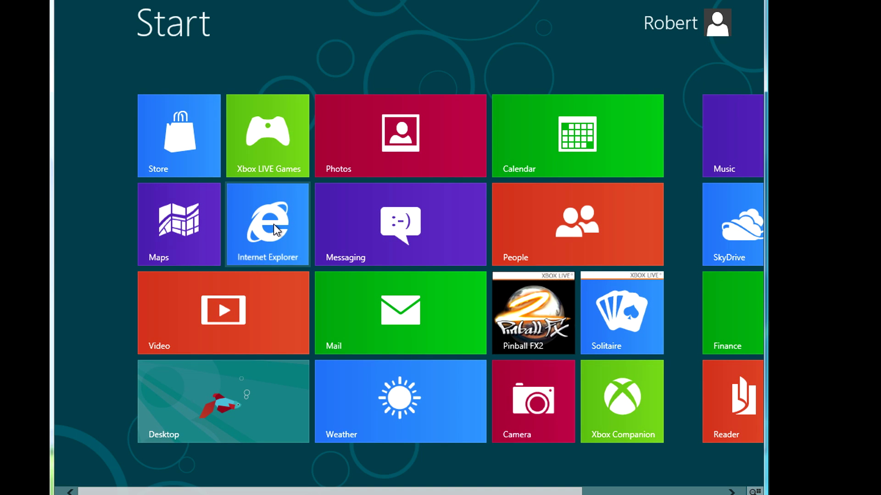
click(274, 224)
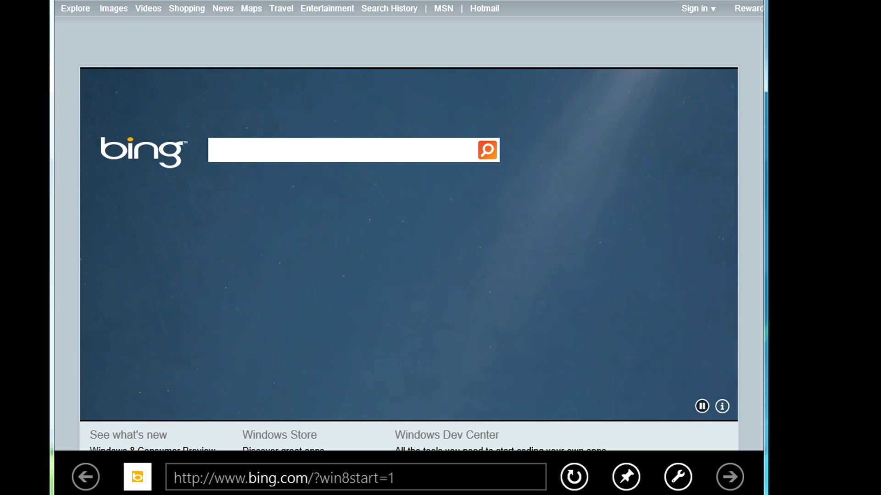
click(56, 492)
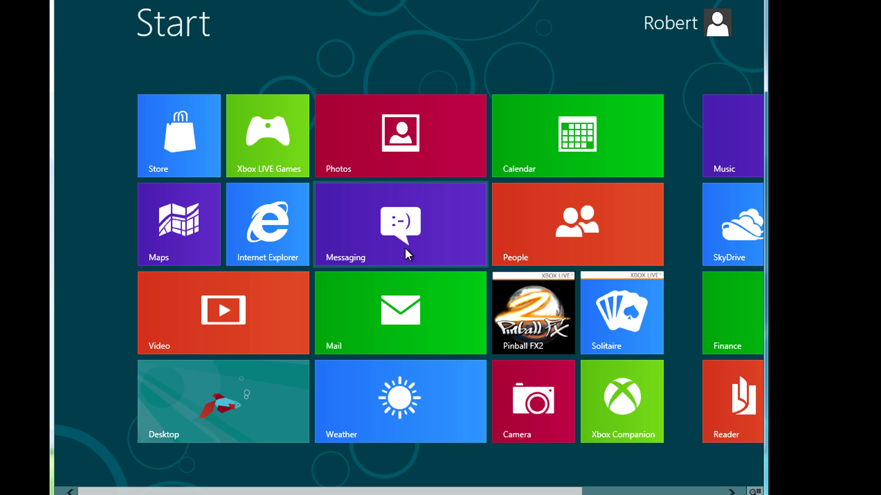
drag(470, 490, 611, 464)
click(620, 399)
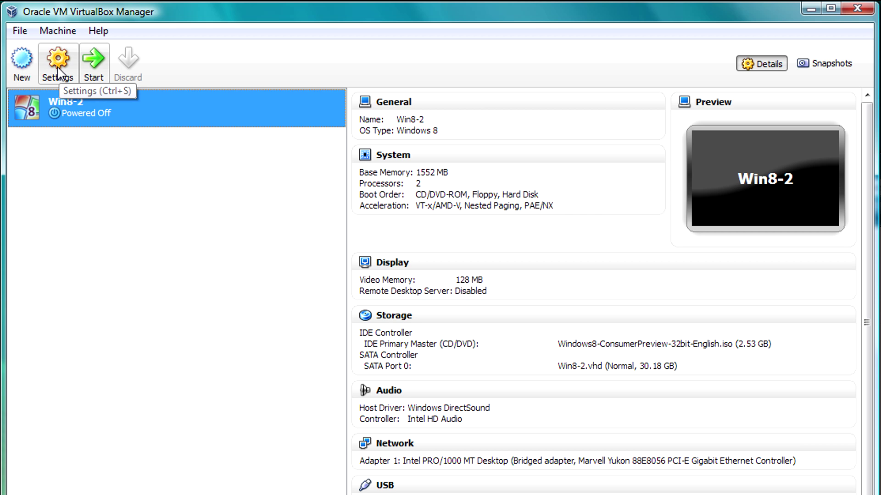
- Open the Win8-2 machine's settings in VirtualBox and check which installation image is attached to the IDE controller
right_click(111, 112)
click(138, 122)
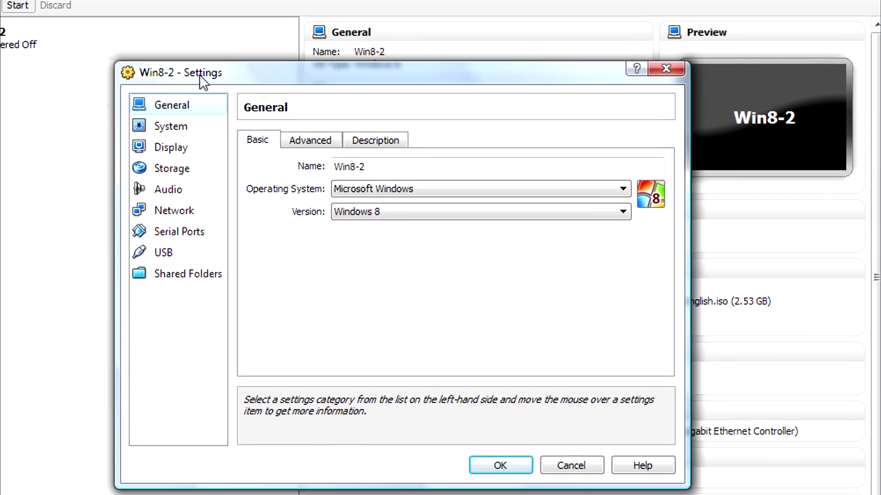
drag(180, 68, 161, 97)
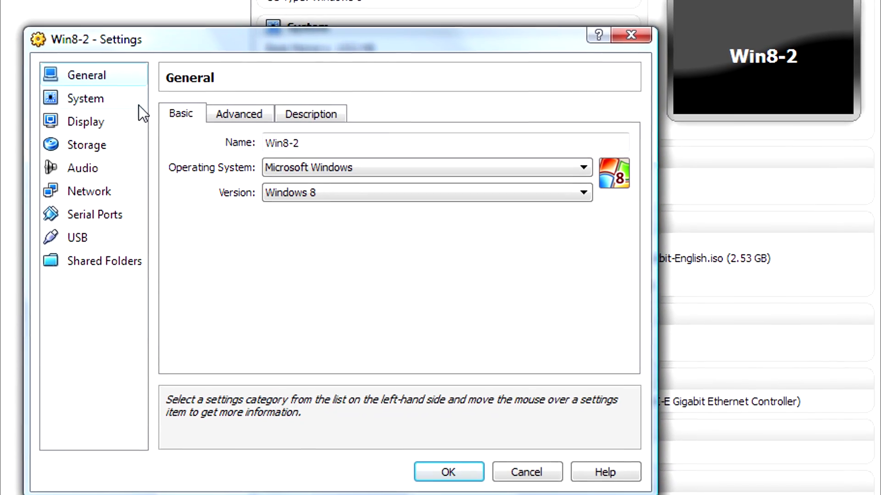
click(81, 138)
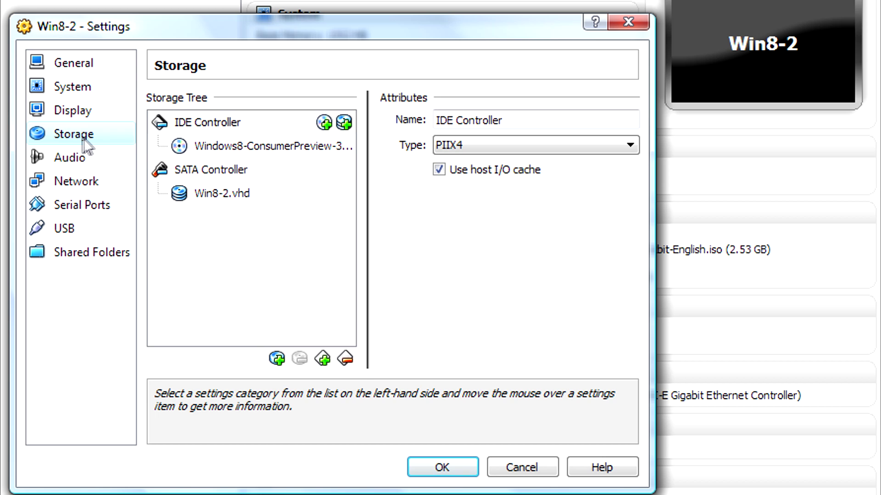
click(220, 147)
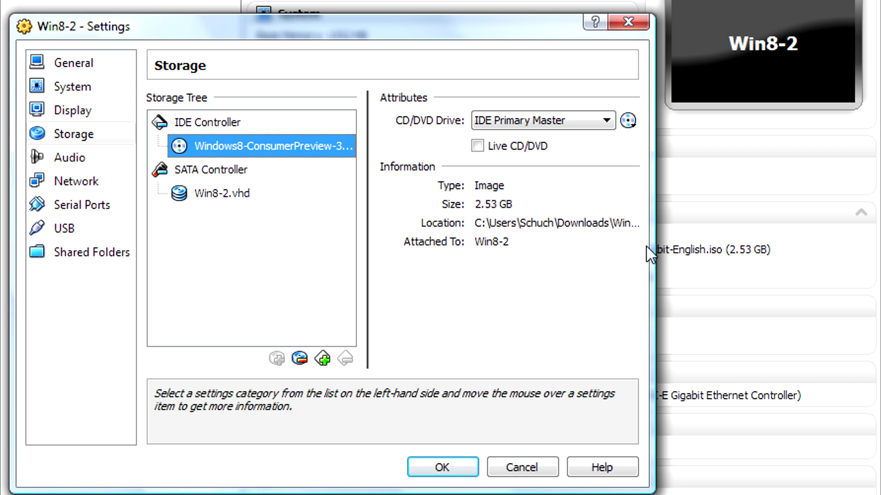
drag(651, 250, 821, 243)
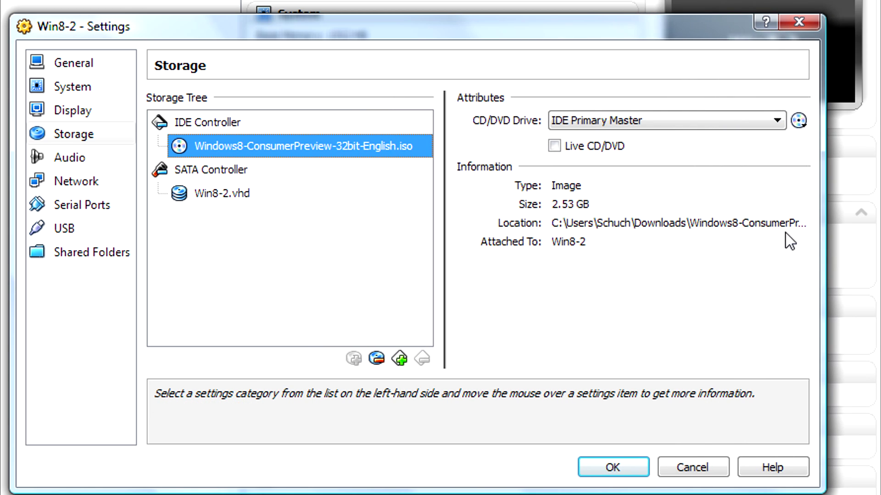
click(763, 224)
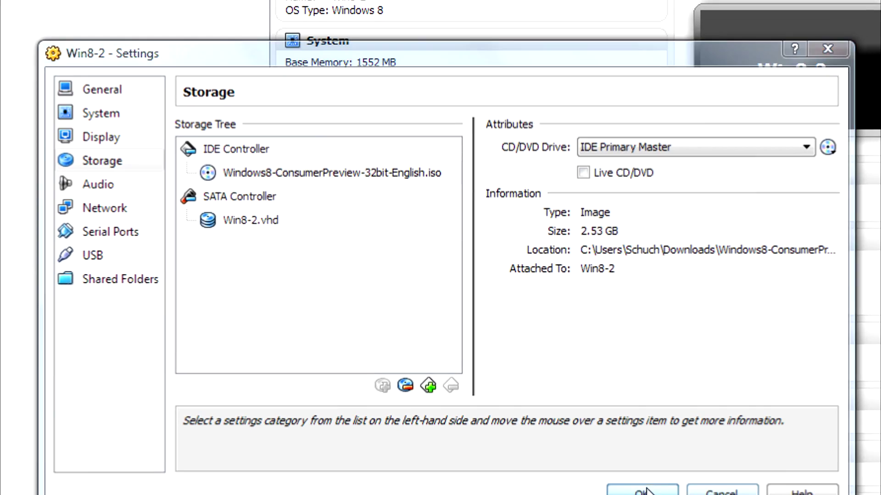
click(679, 469)
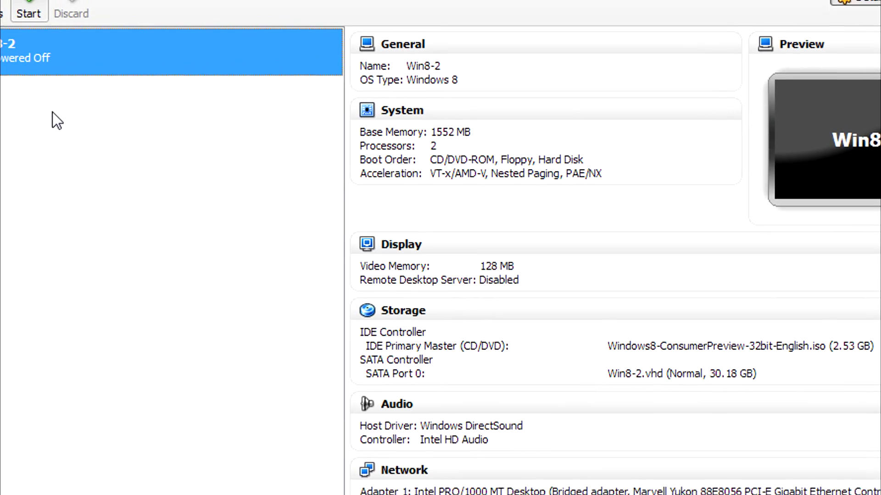
- Start the Win8-2 virtual machine and boot it from the attached installation disc
right_click(13, 22)
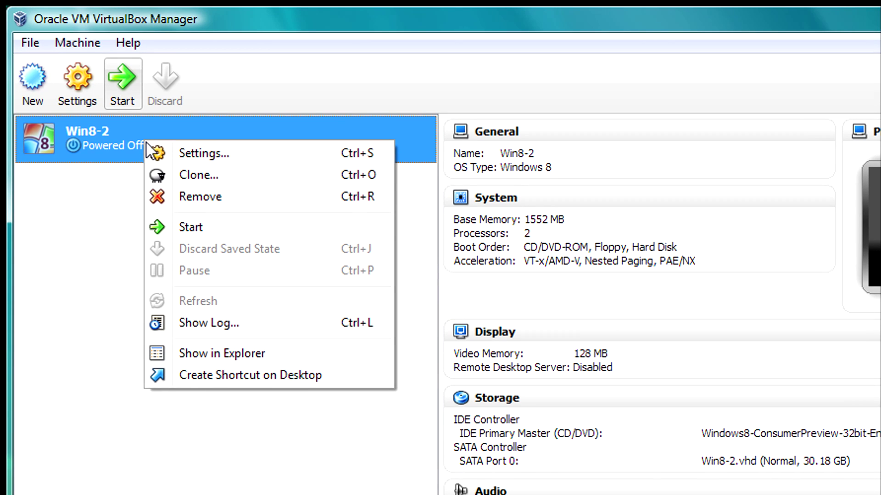
click(225, 228)
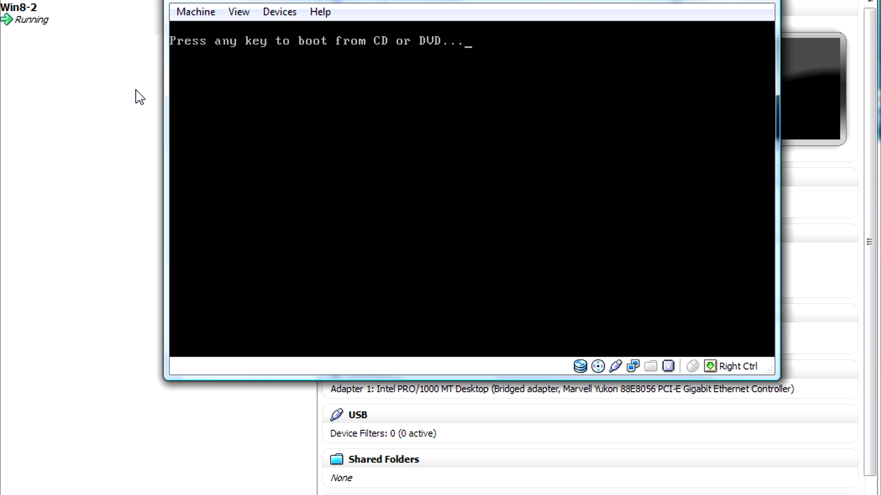
key(Return)
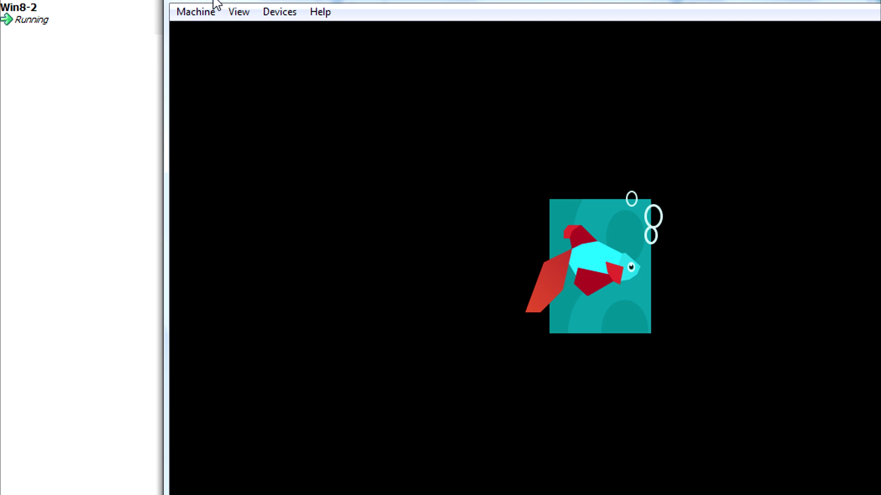
drag(216, 1, 92, 0)
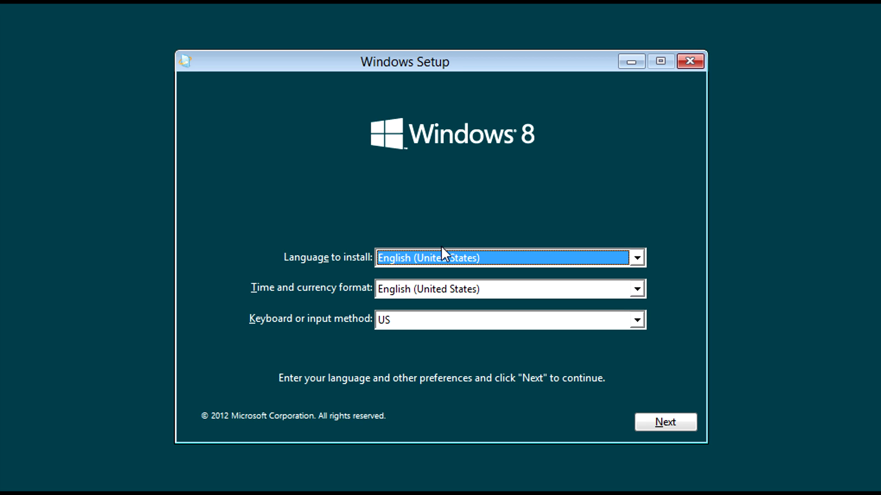
- Start the Windows 8 installation with English (United States) and the US keyboard, and enter the product key
click(665, 421)
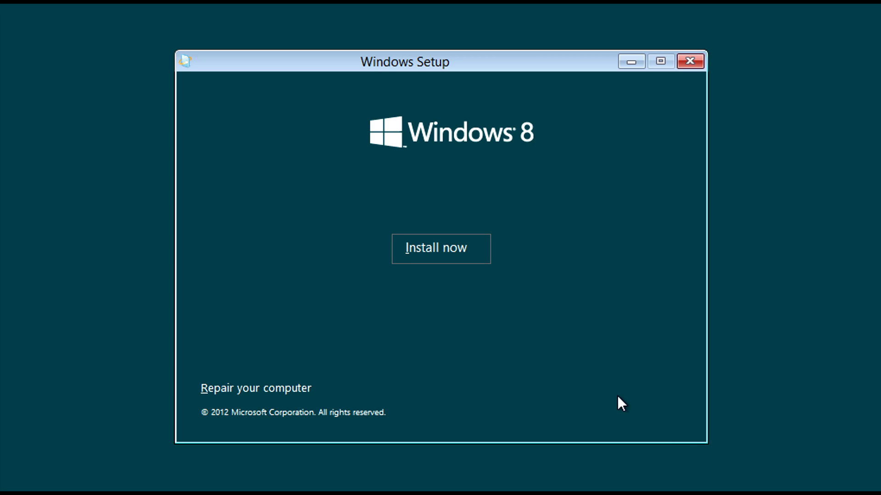
click(444, 255)
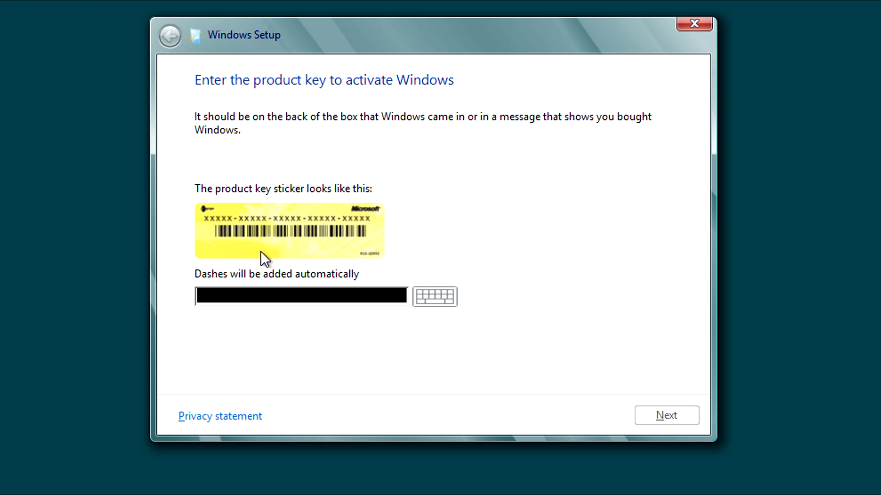
click(643, 417)
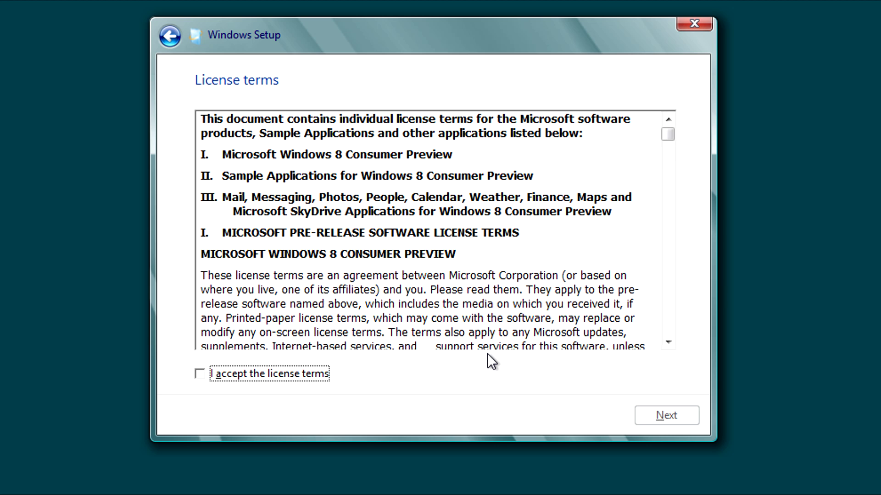
- Accept the license terms and choose the Custom: Install Windows only (advanced) installation type
click(242, 377)
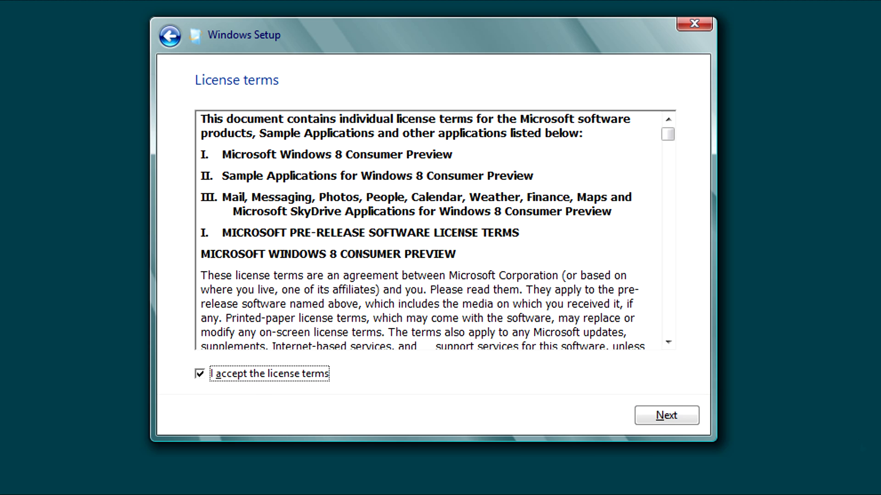
click(682, 419)
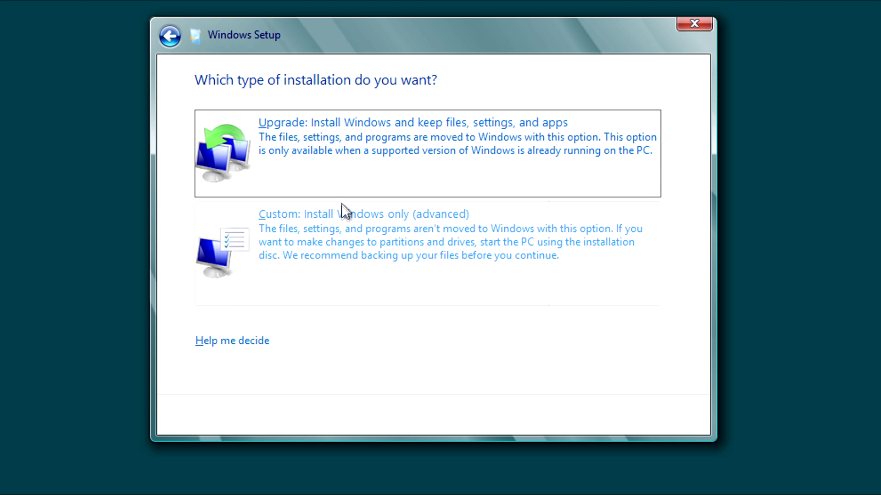
click(341, 219)
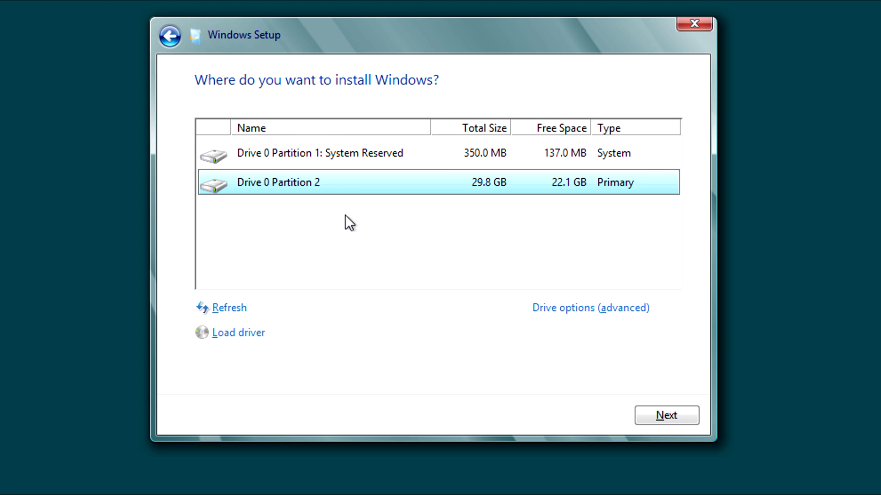
- Delete Drive 0 Partition 2 through the advanced drive options, accepting the loss of its data
click(657, 413)
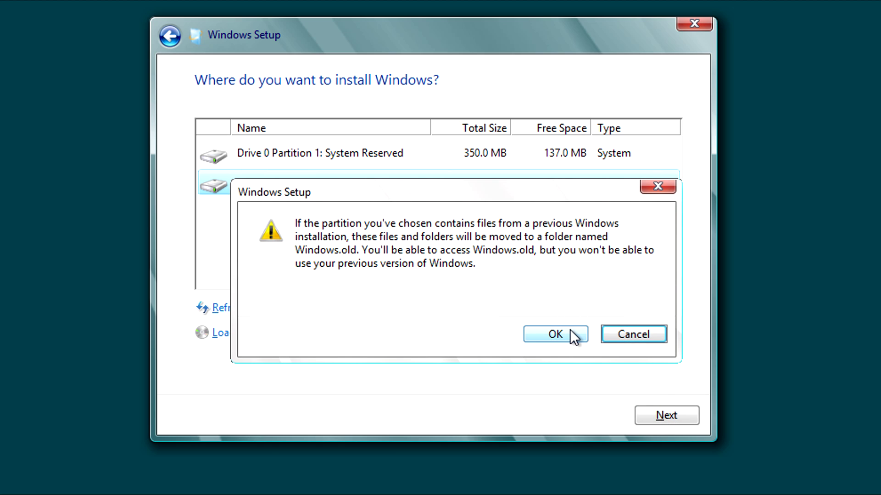
click(626, 334)
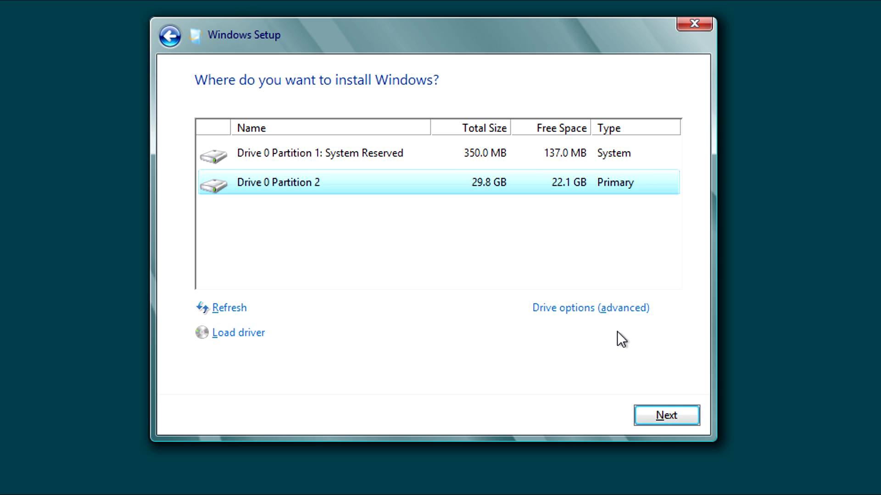
click(587, 312)
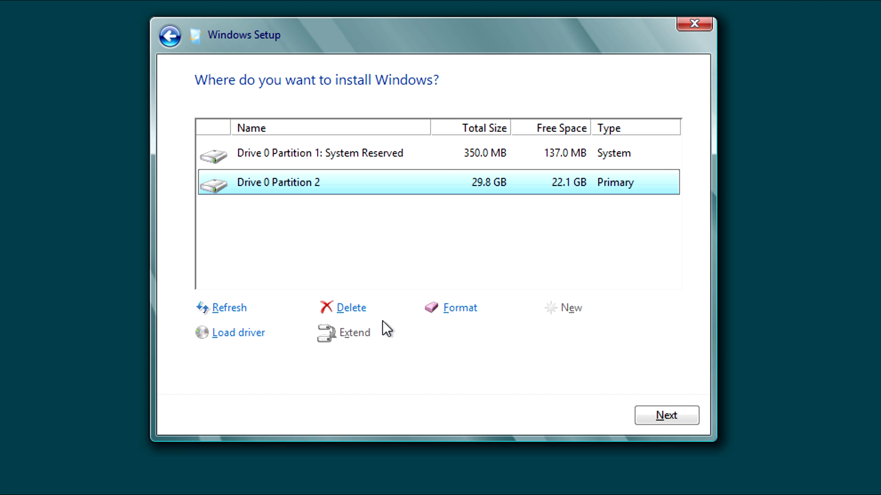
click(357, 309)
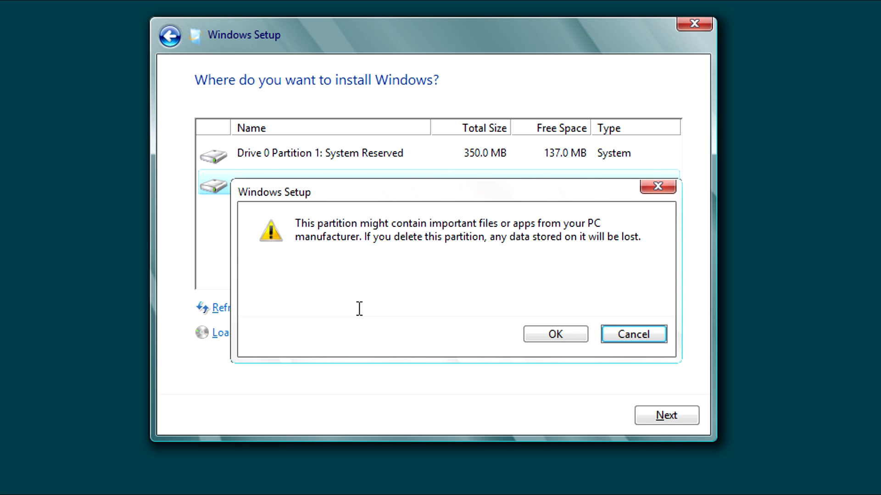
click(540, 332)
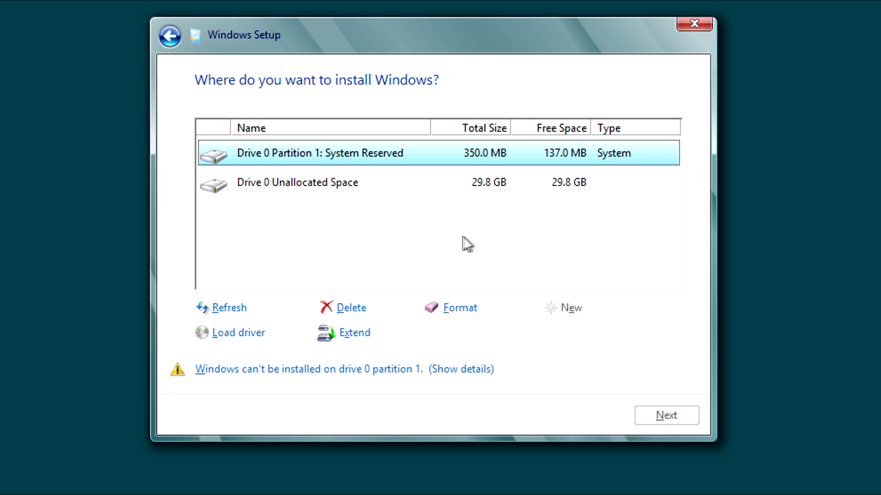
- Create a 30547 MB partition in Drive 0's unallocated space and begin installing Windows on it
click(341, 186)
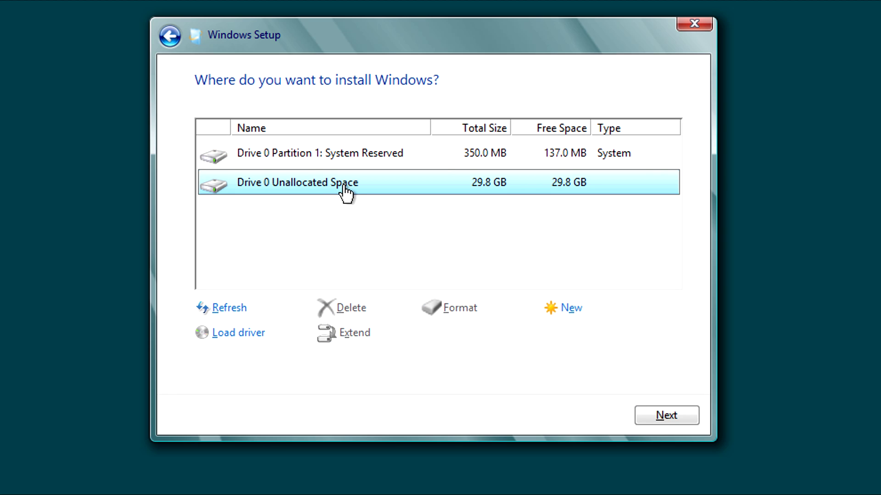
click(562, 309)
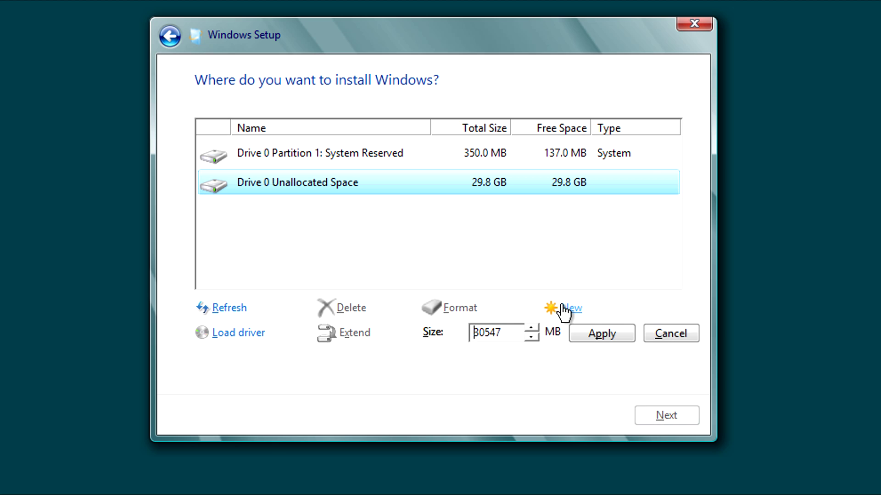
click(588, 333)
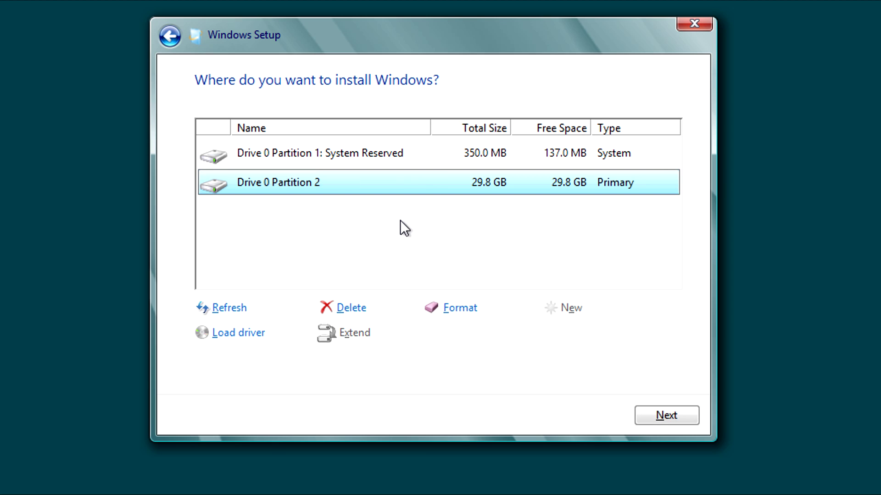
click(669, 415)
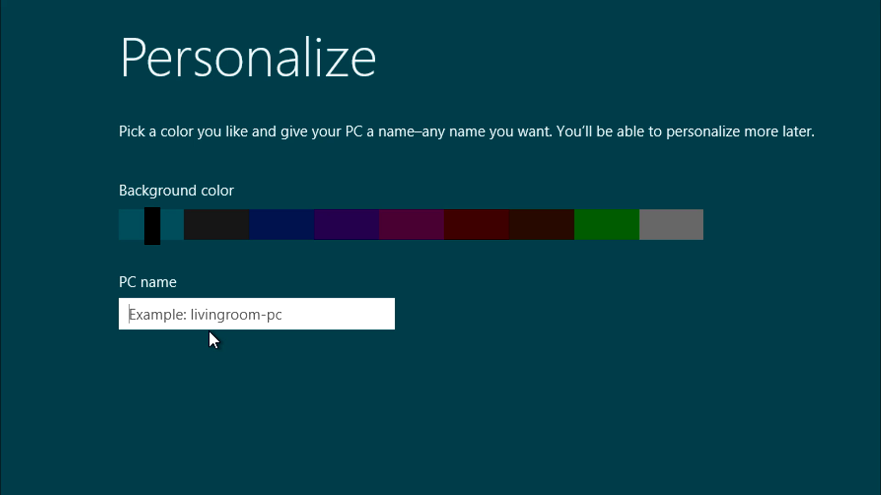
- Name the PC Test-PC, keeping the default background color, and use the express settings
text(Test-PC)
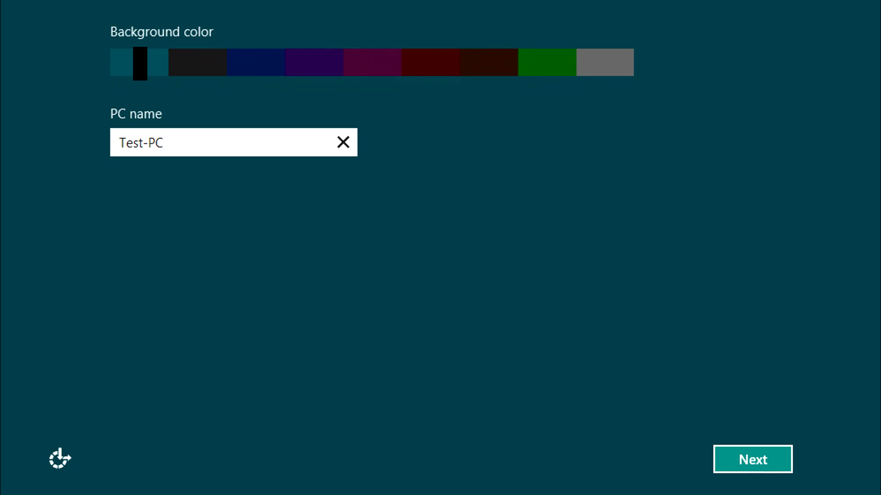
click(754, 460)
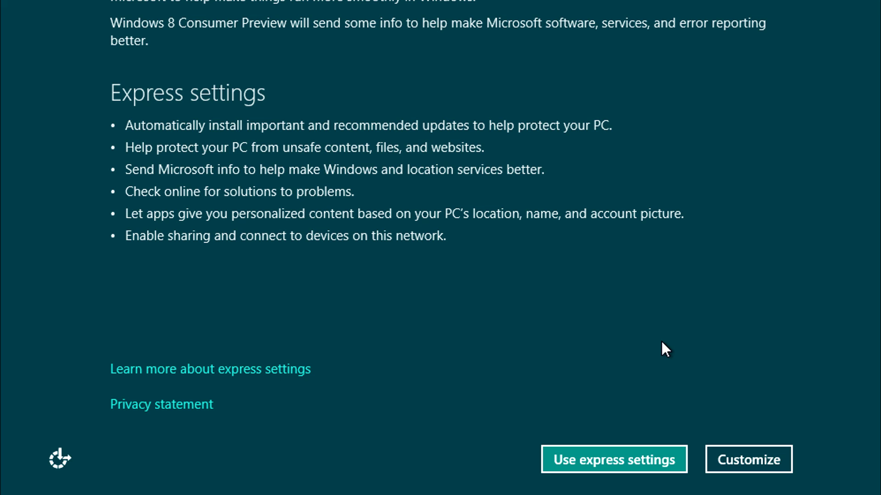
click(655, 459)
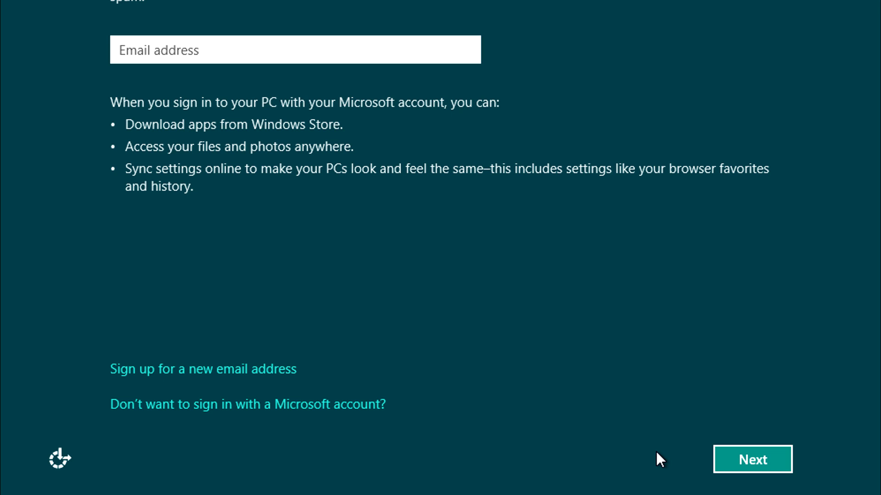
- Set up sign-in with a local account instead of a Microsoft account, entering the user's name without a password, and finish setup
key(Return)
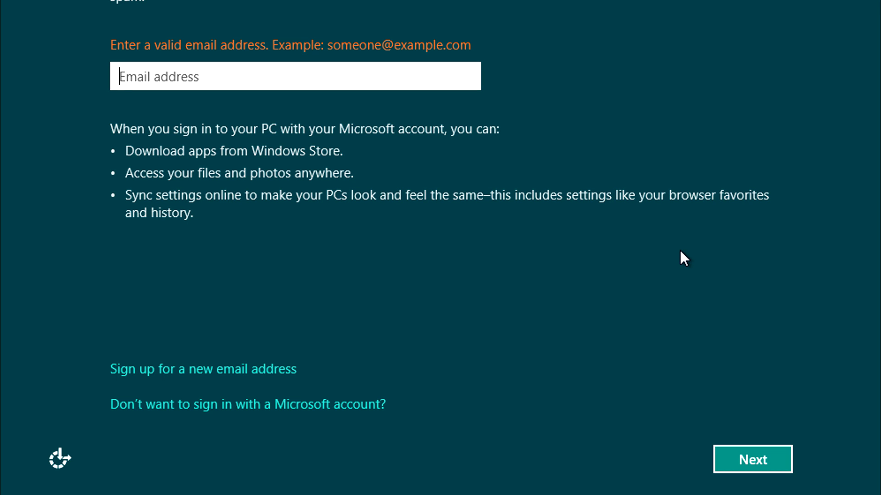
click(224, 405)
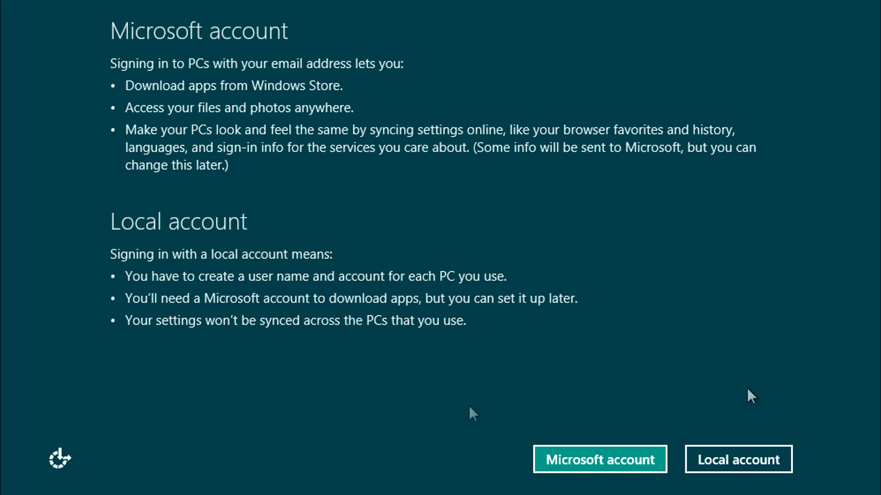
click(739, 456)
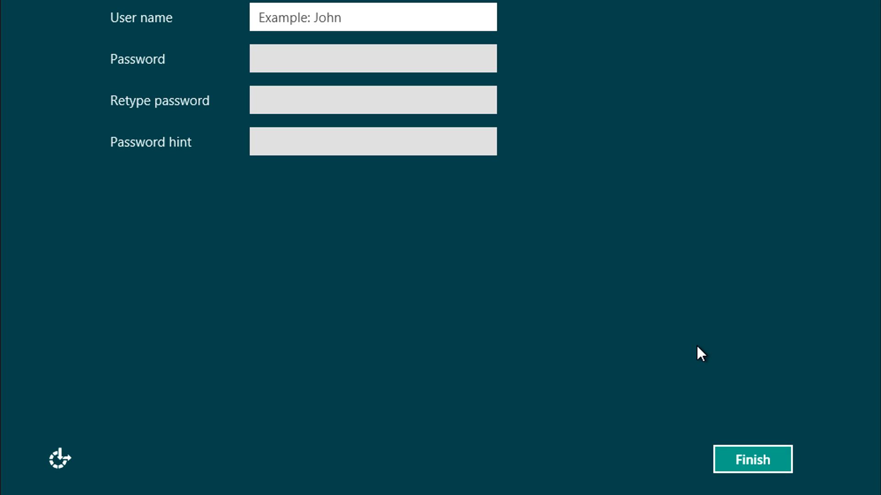
text(Robert)
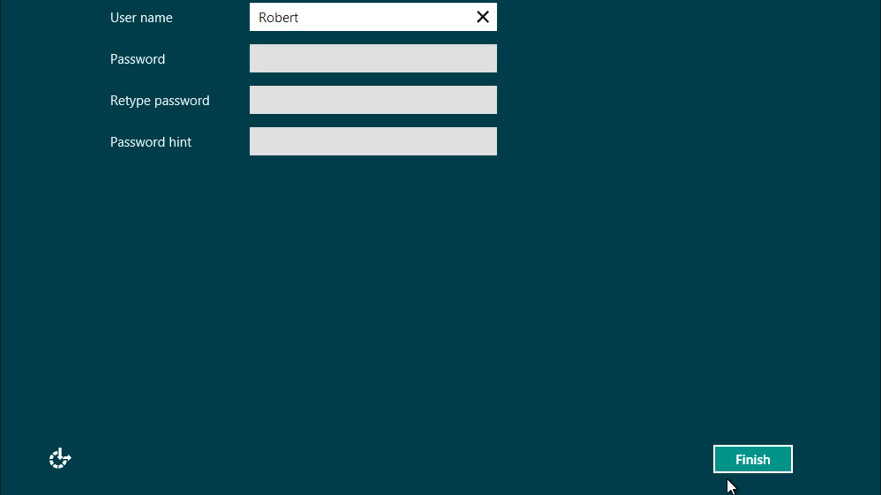
click(739, 462)
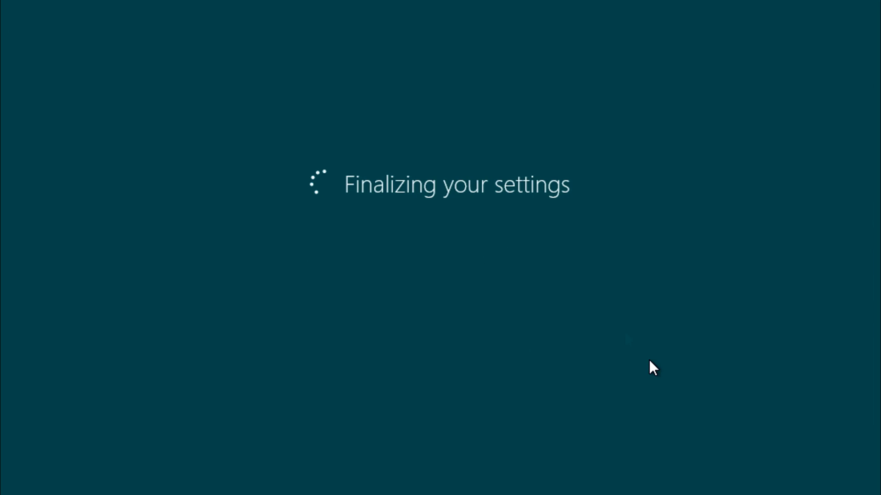